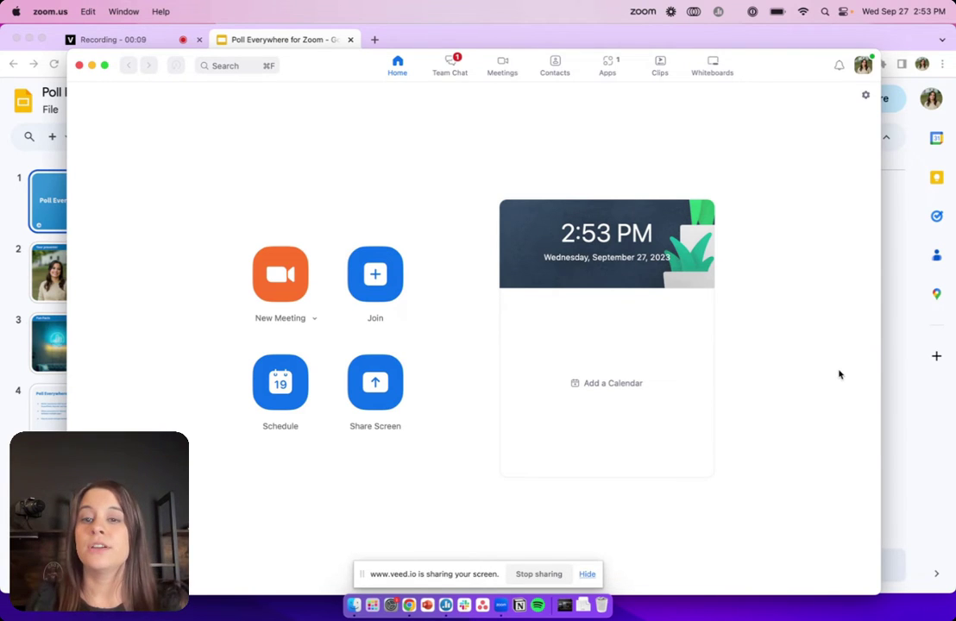
# Step: Start a new Zoom meeting on computer audio with the video turned off
pyautogui.click(287, 276)
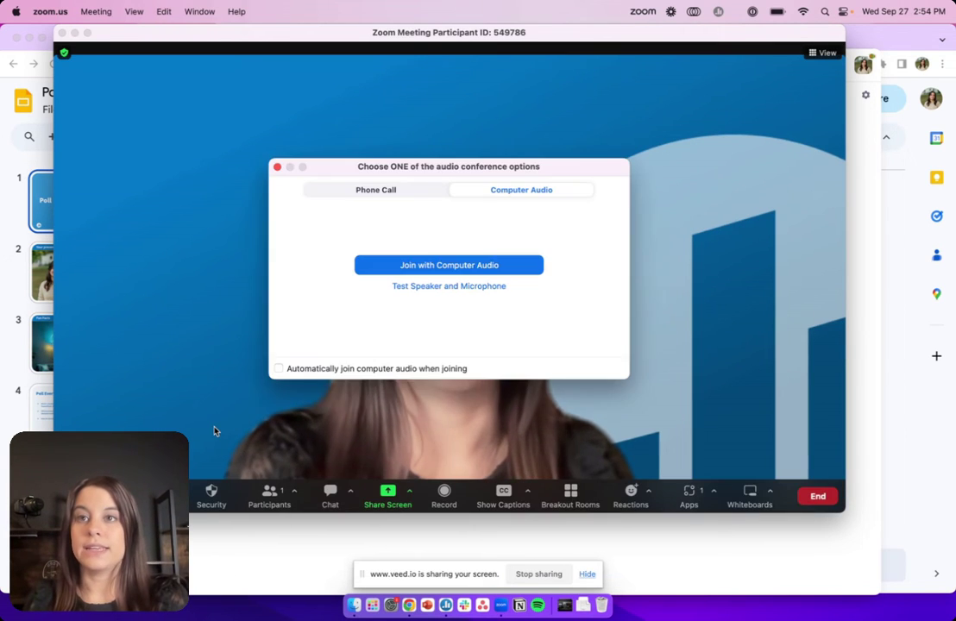
pyautogui.click(500, 266)
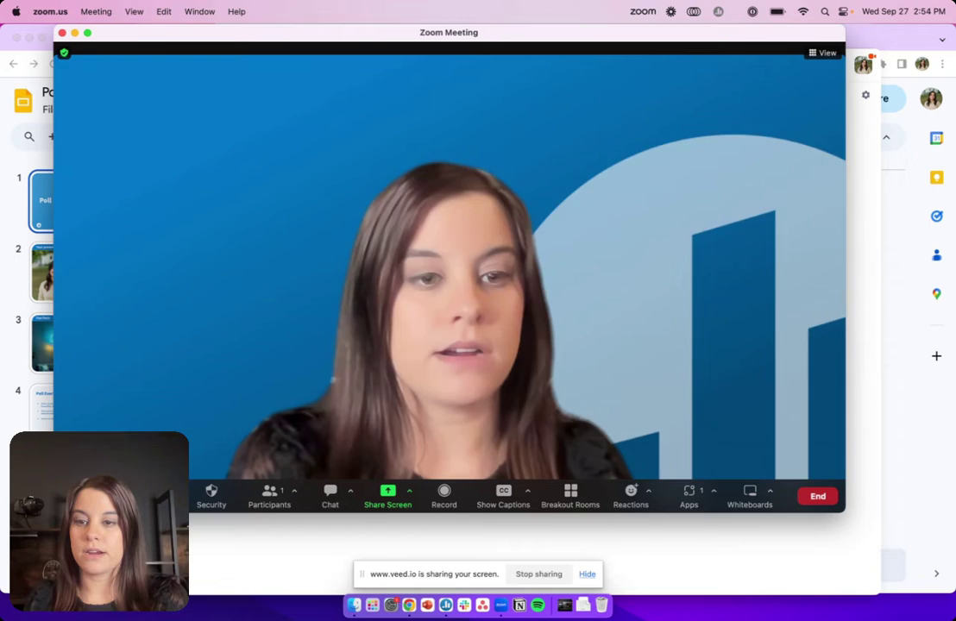
pyautogui.click(168, 494)
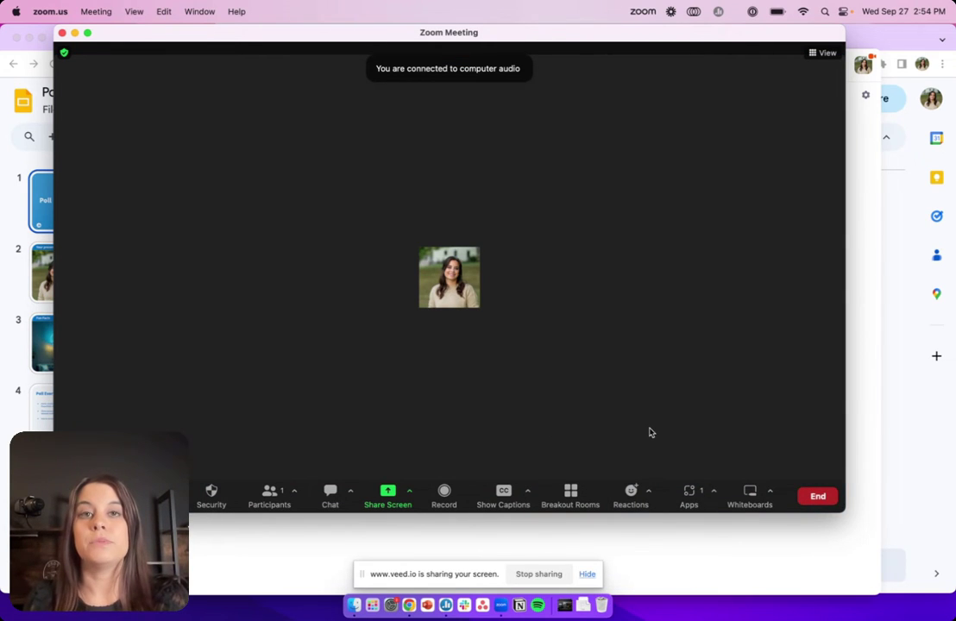
# Step: Launch Poll Everywhere from My Apps in the meeting's Apps panel
pyautogui.click(695, 505)
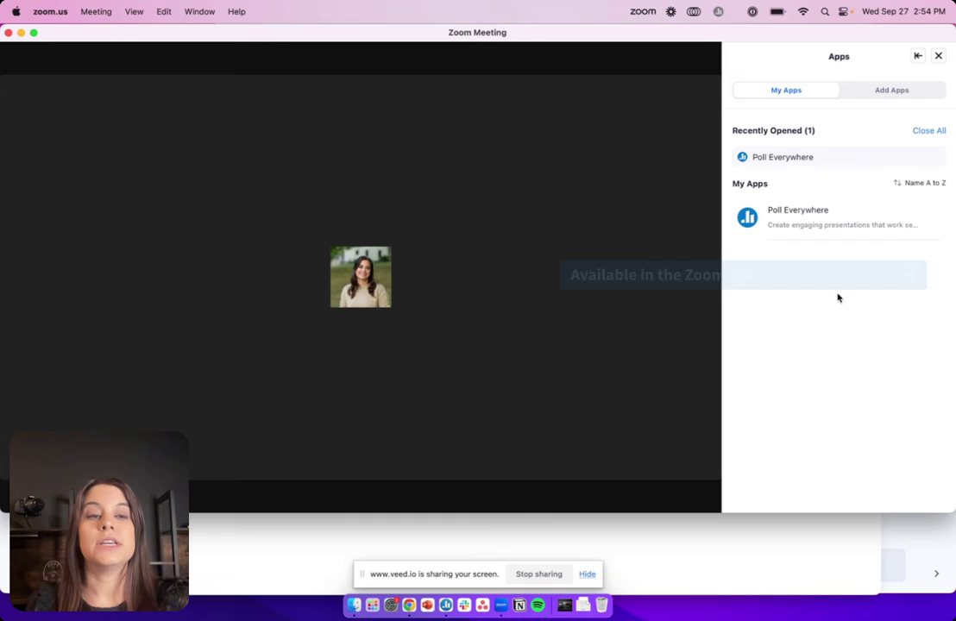
pyautogui.click(791, 216)
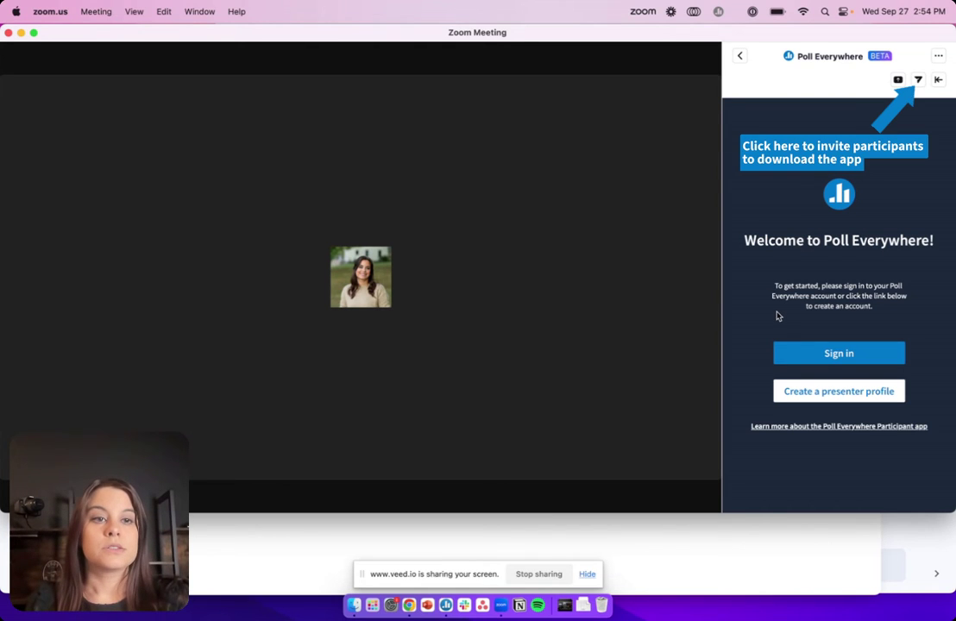
# Step: Sign in to Poll Everywhere with a Google account and authorize the Zoom app
pyautogui.click(793, 354)
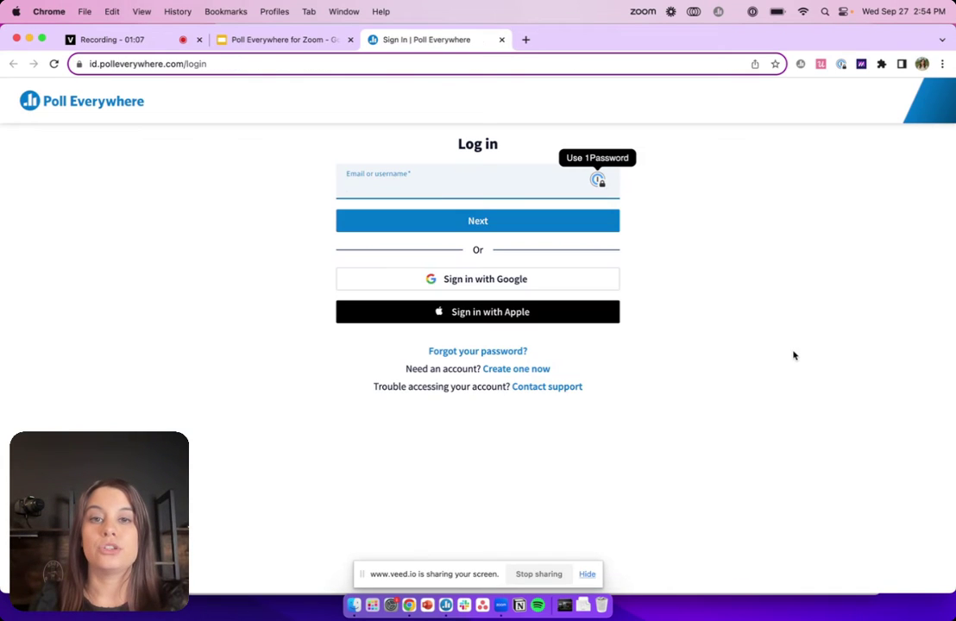
pyautogui.click(473, 281)
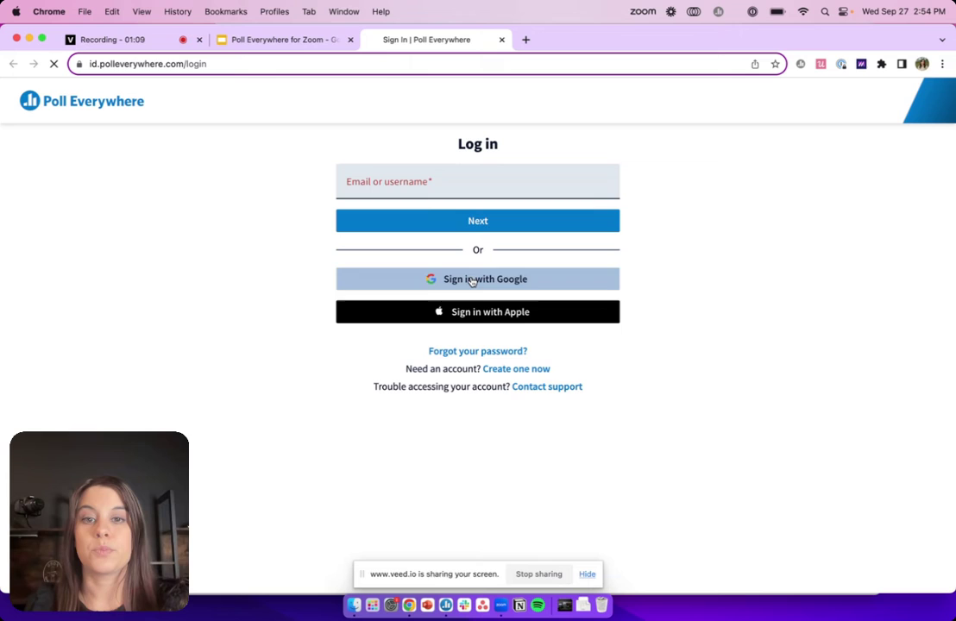
pyautogui.click(420, 332)
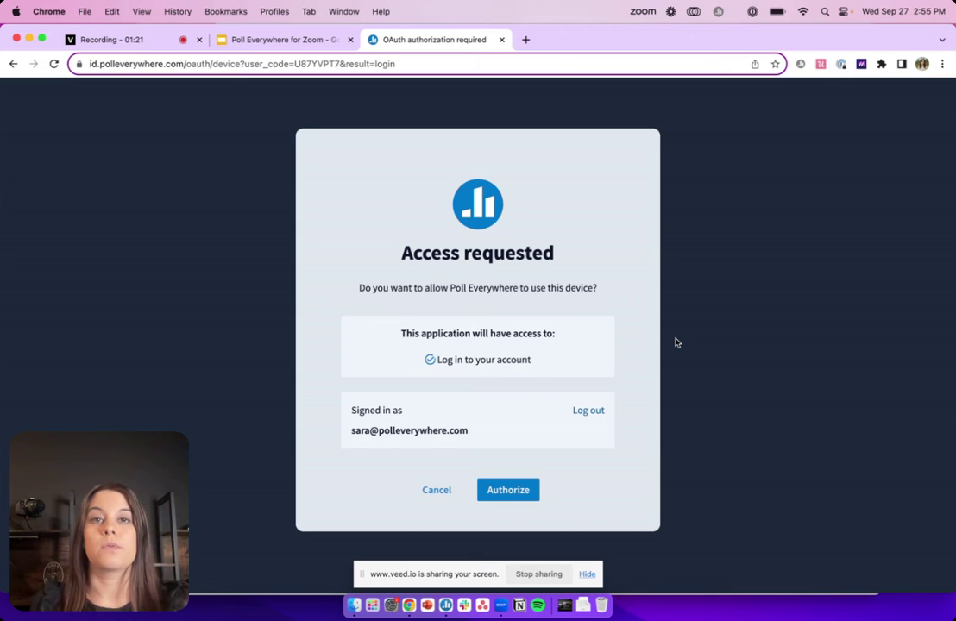
pyautogui.click(496, 489)
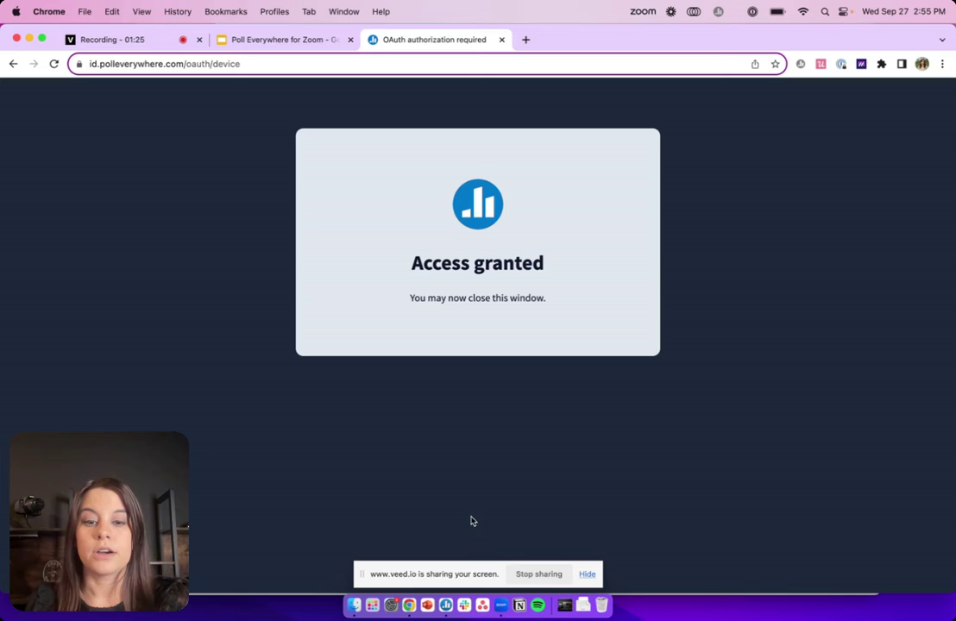
# Step: Return to the Zoom meeting and check the Poll Everywhere panel awaiting the presentation
pyautogui.click(500, 602)
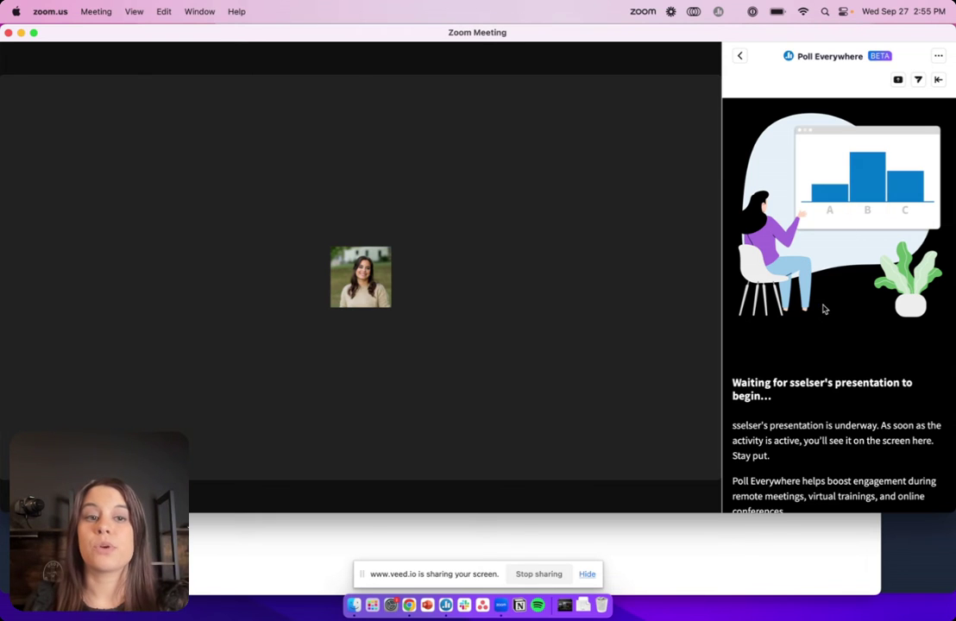
pyautogui.scroll(-2, 819, 316)
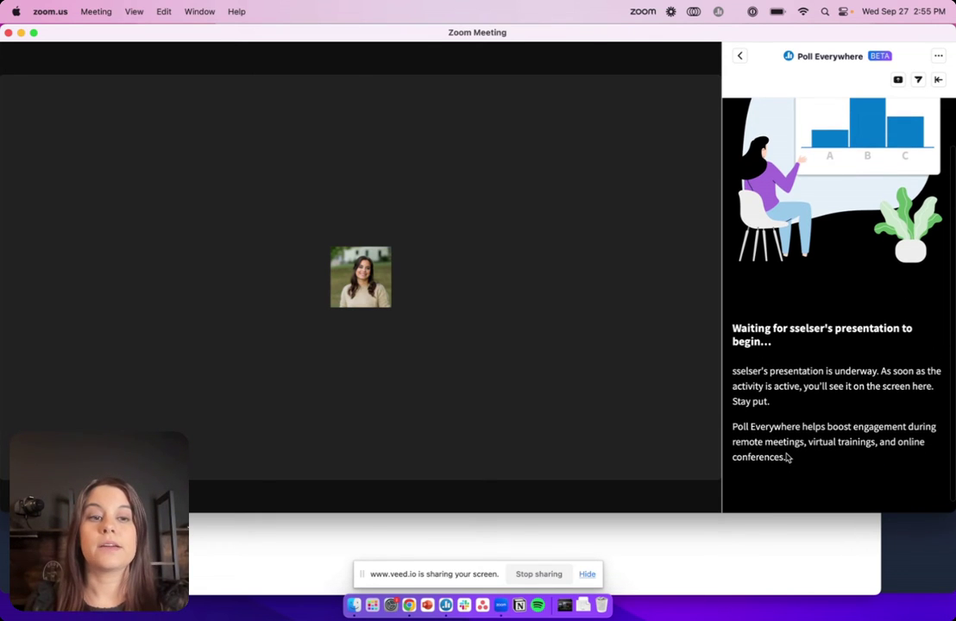
pyautogui.scroll(2, 815, 454)
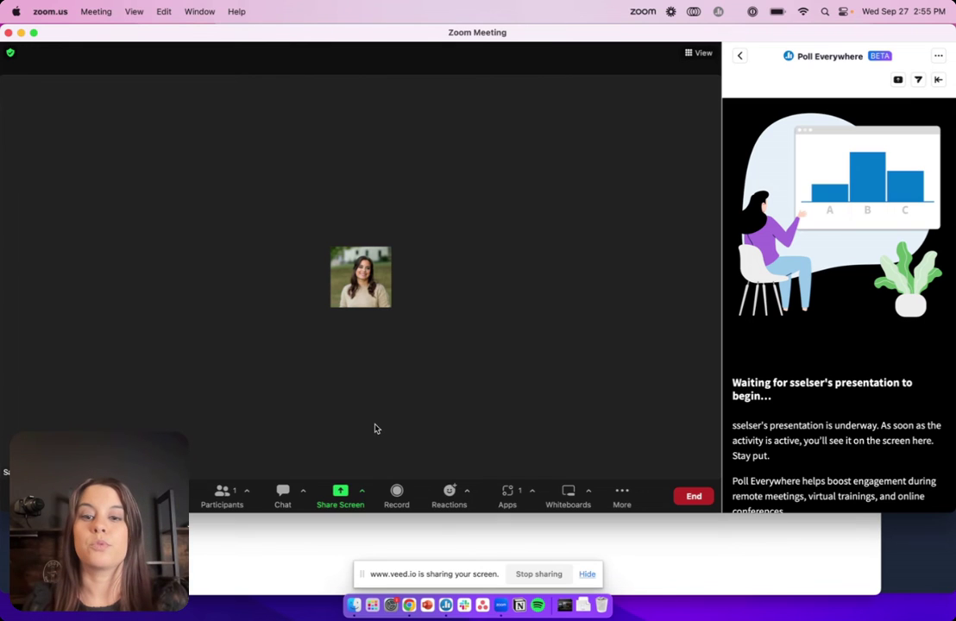
# Step: Share the Google Chrome window in the meeting
pyautogui.click(342, 495)
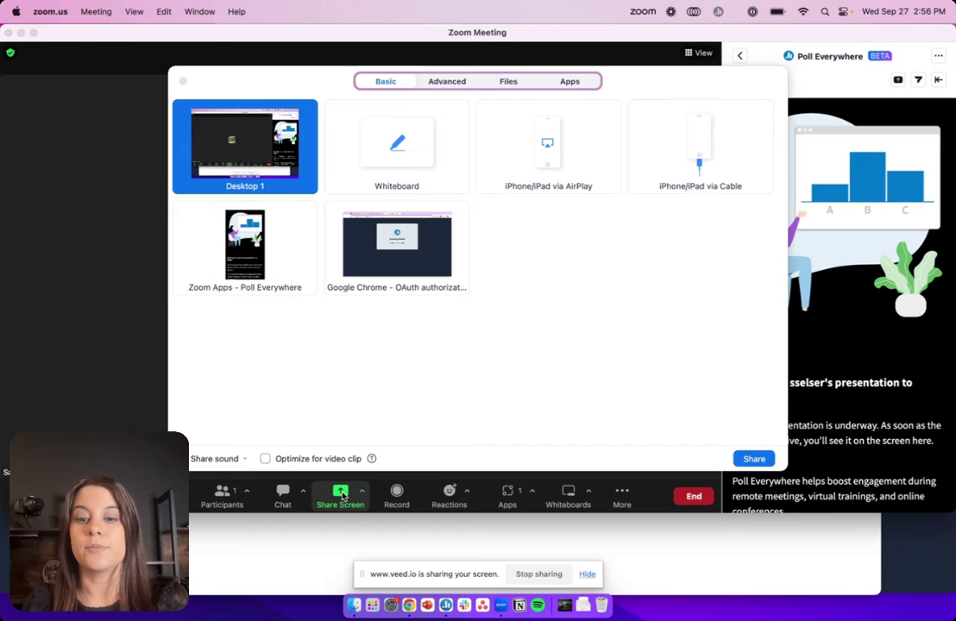
pyautogui.click(418, 255)
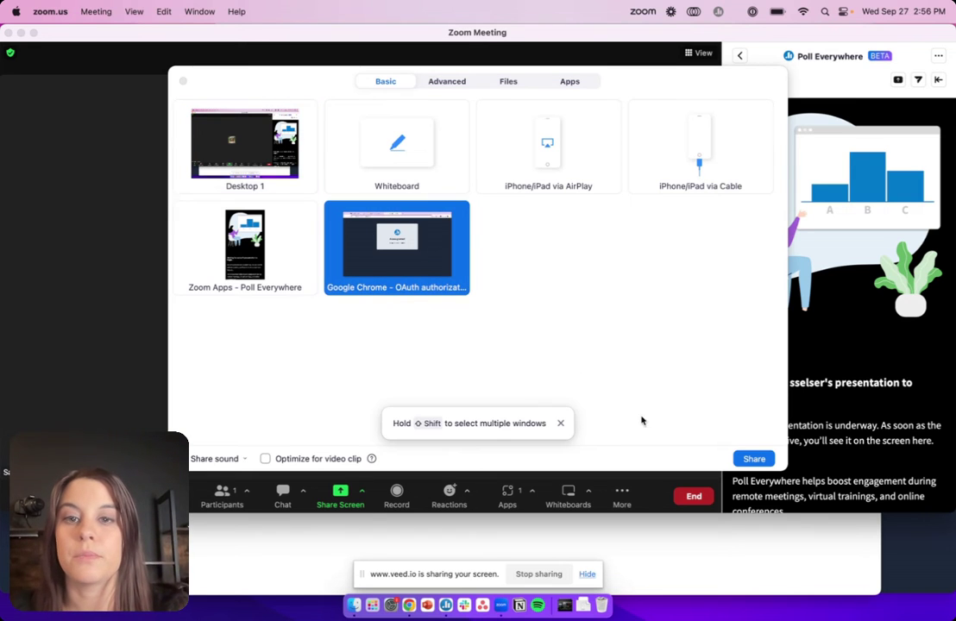
pyautogui.press('Return')
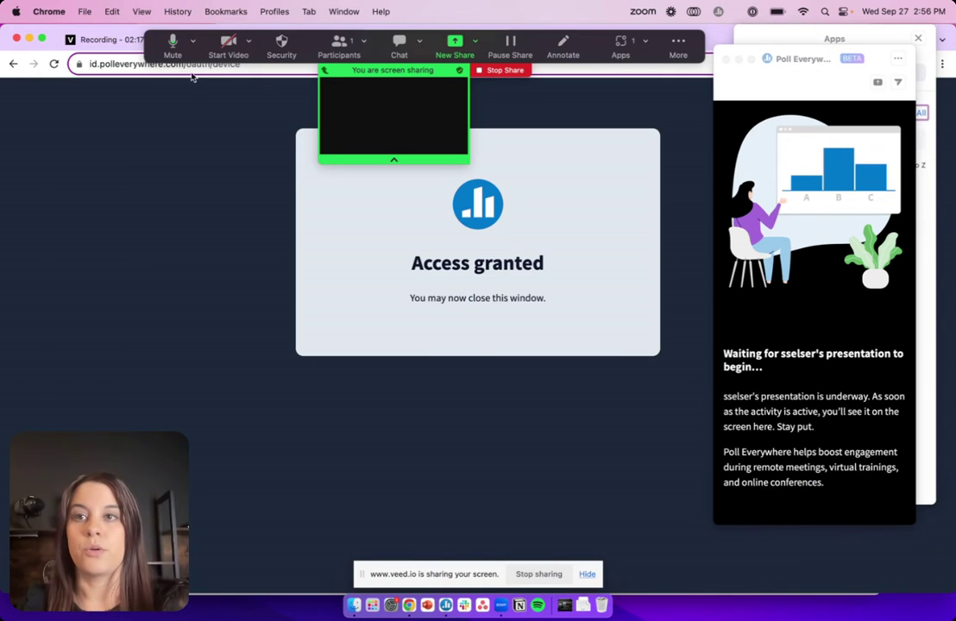
# Step: Close the finished authorization tab in Chrome with Cmd+W
pyautogui.moveTo(717, 33); pyautogui.dragTo(715, 66)
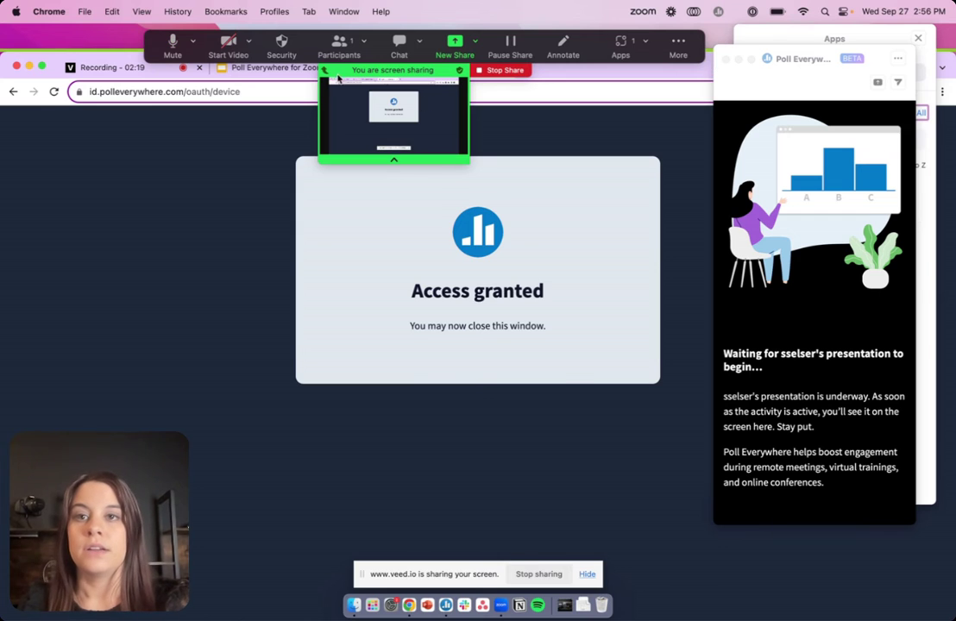
pyautogui.press('super+w')
pyautogui.moveTo(599, 66); pyautogui.dragTo(598, 38)
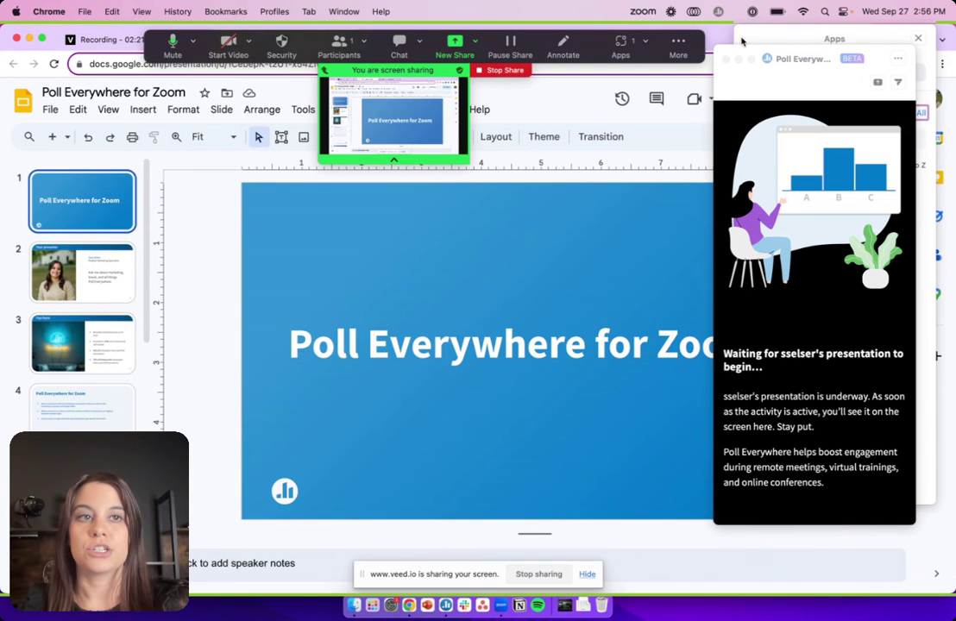
# Step: Close the Apps sidebar and place the Poll Everywhere panel over the title slide's middle
pyautogui.click(918, 38)
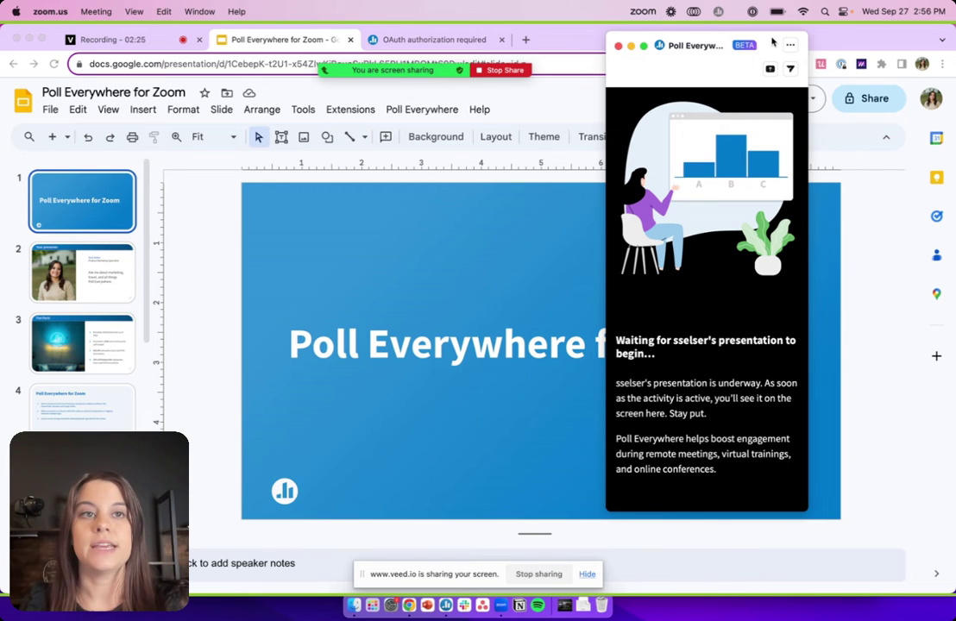
pyautogui.moveTo(752, 44); pyautogui.dragTo(837, 45)
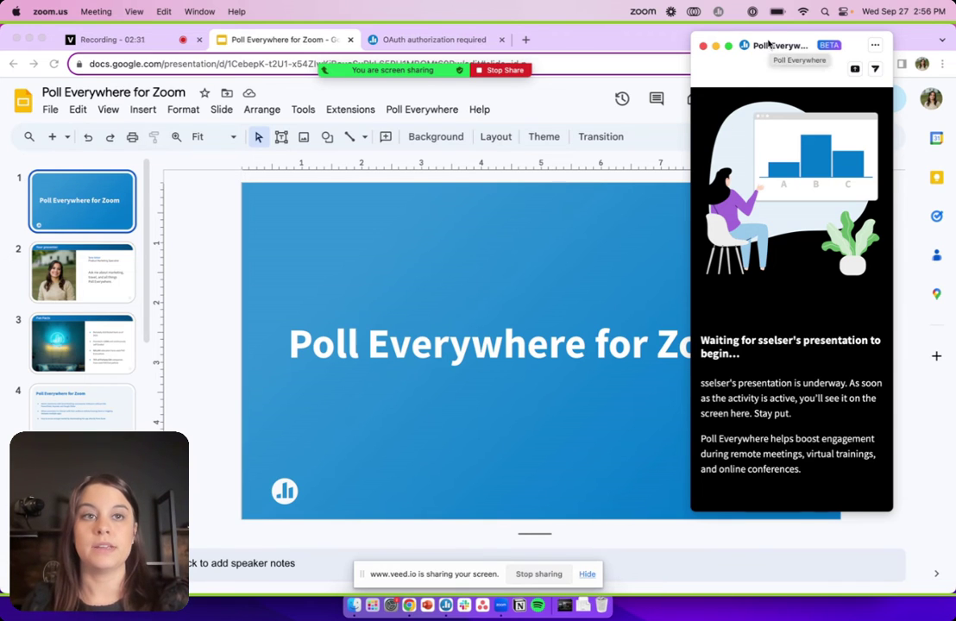
pyautogui.moveTo(789, 45); pyautogui.dragTo(783, 68)
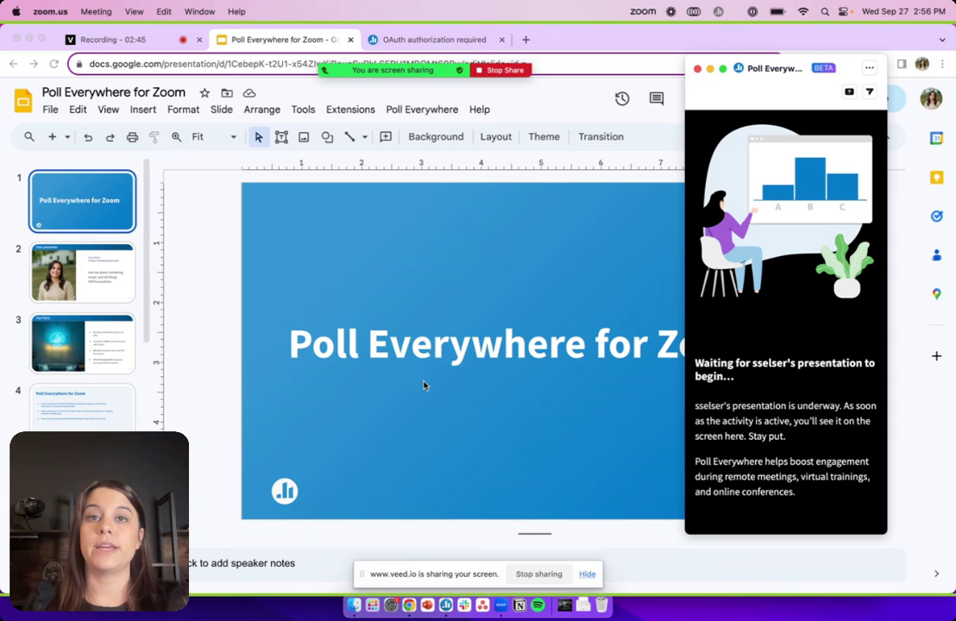
pyautogui.moveTo(771, 67); pyautogui.dragTo(595, 60)
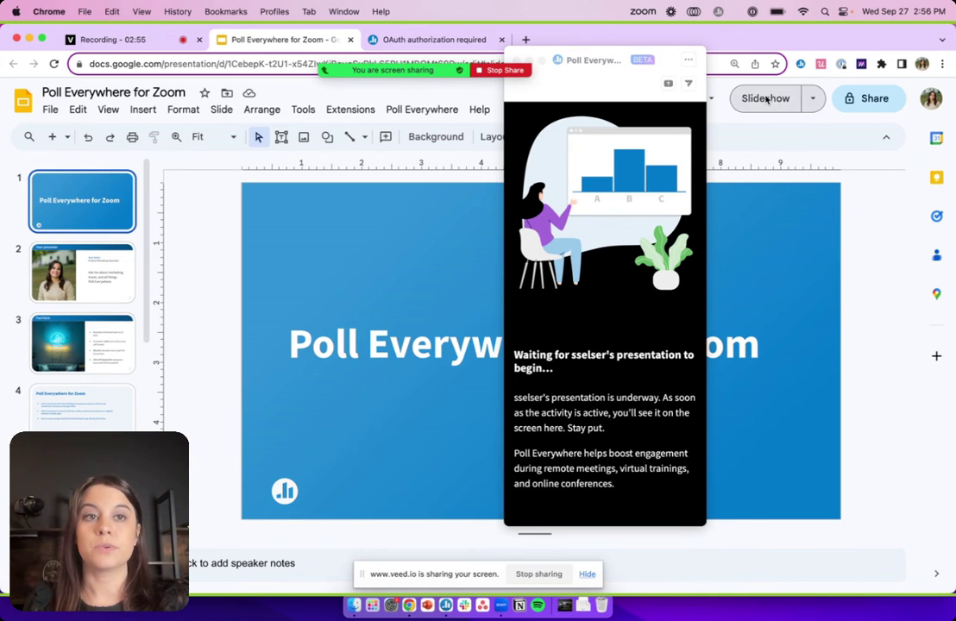
# Step: Present the deck and advance past the presenter slide to the live poll question
pyautogui.click(766, 98)
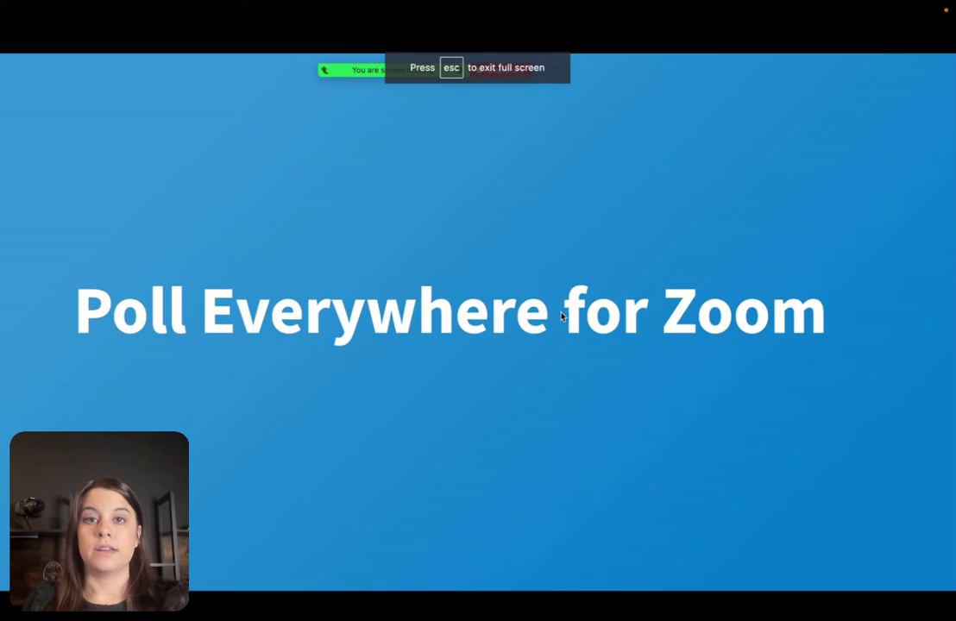
pyautogui.press('Right')
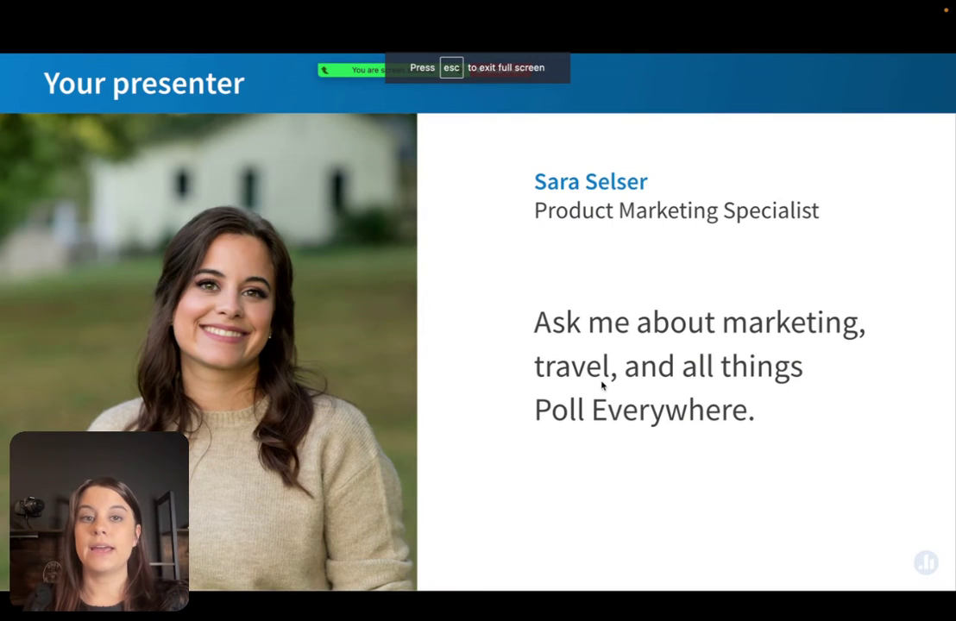
pyautogui.press('Right')
pyautogui.press('Right')
pyautogui.press('Right')
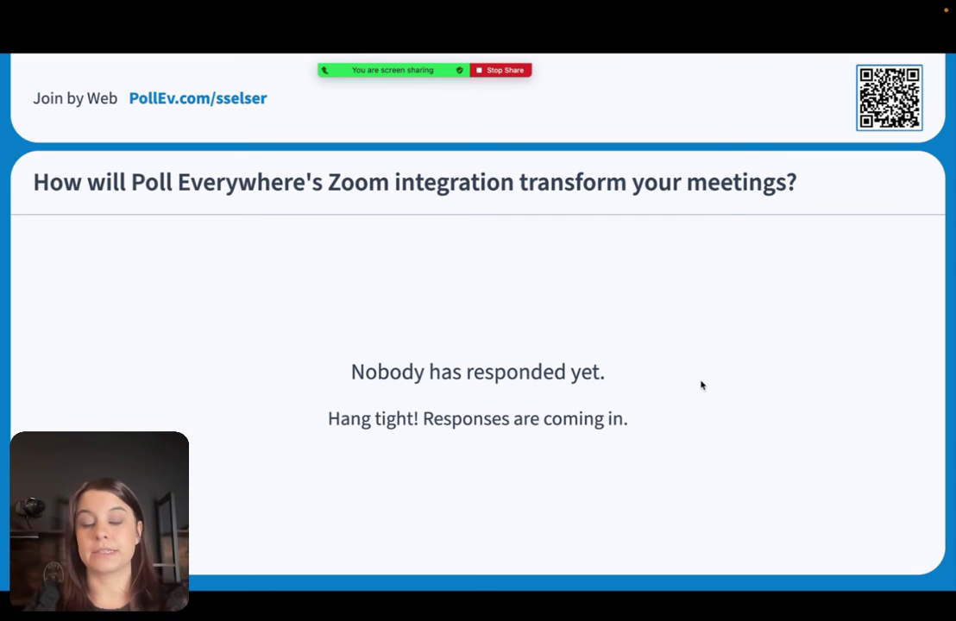
pyautogui.press('Escape')
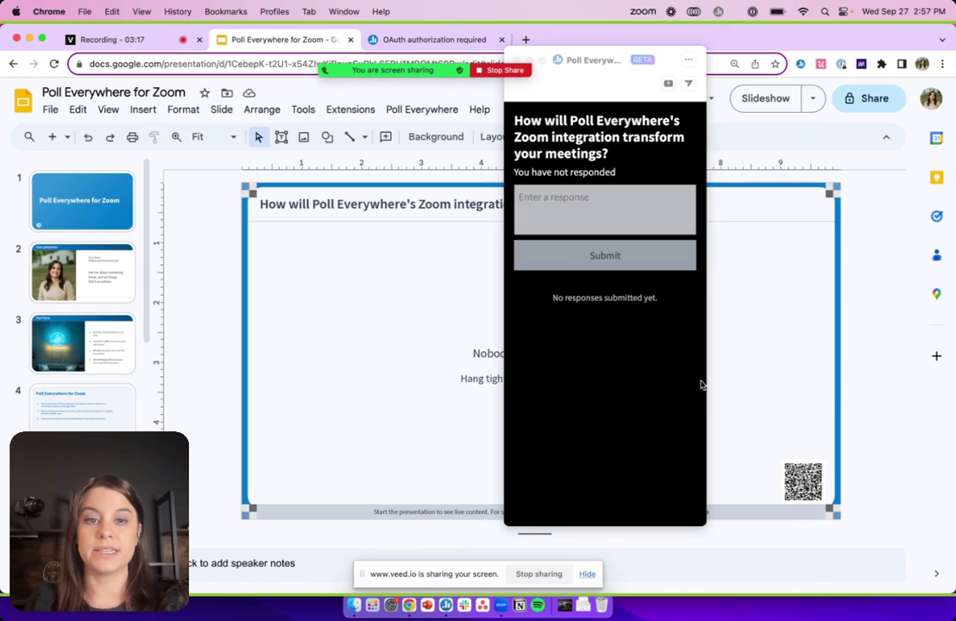
pyautogui.click(593, 62)
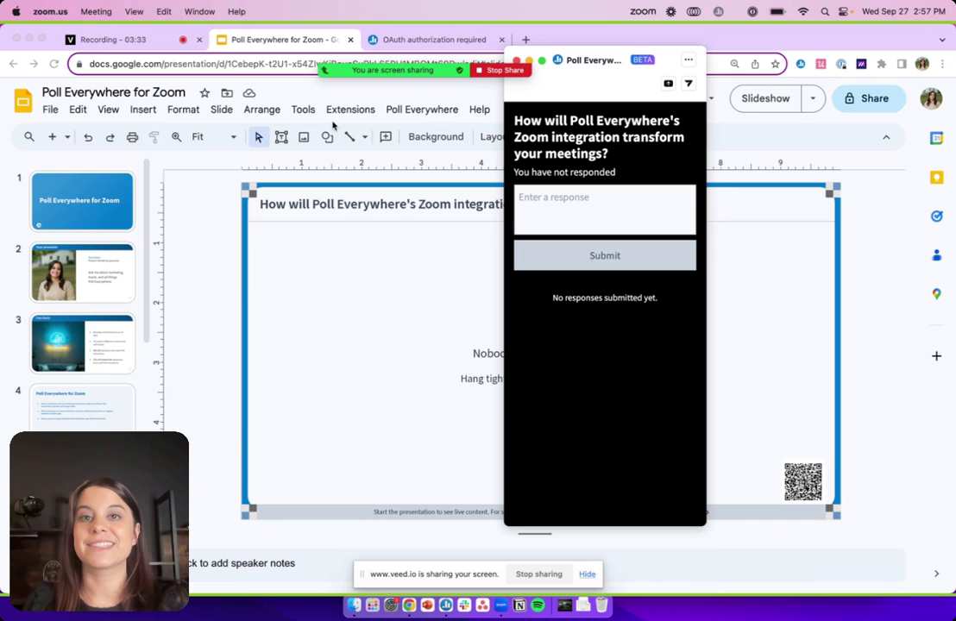
# Step: Switch Chrome back to the VEED Recording tab
pyautogui.click(164, 45)
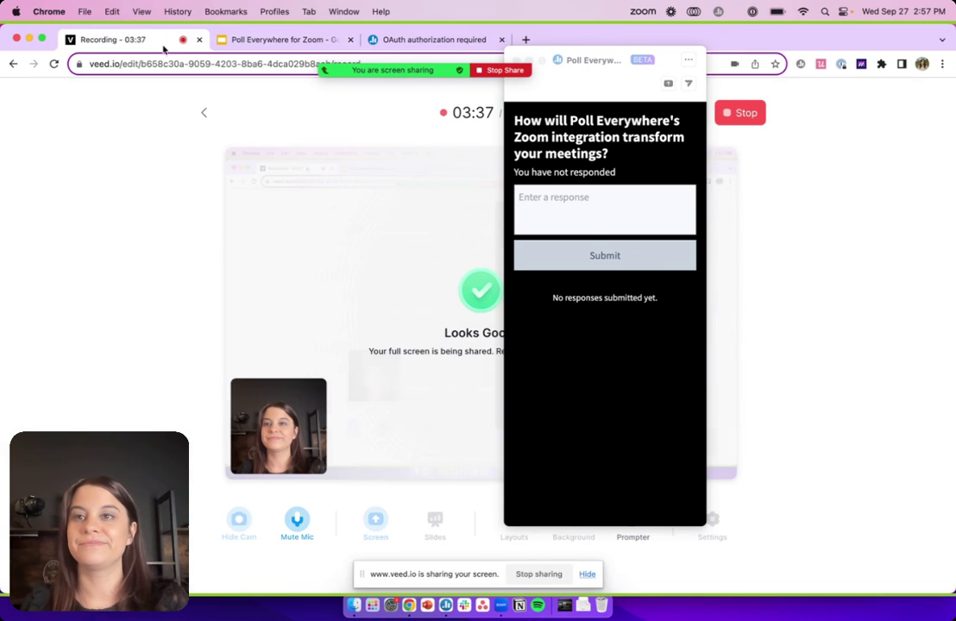